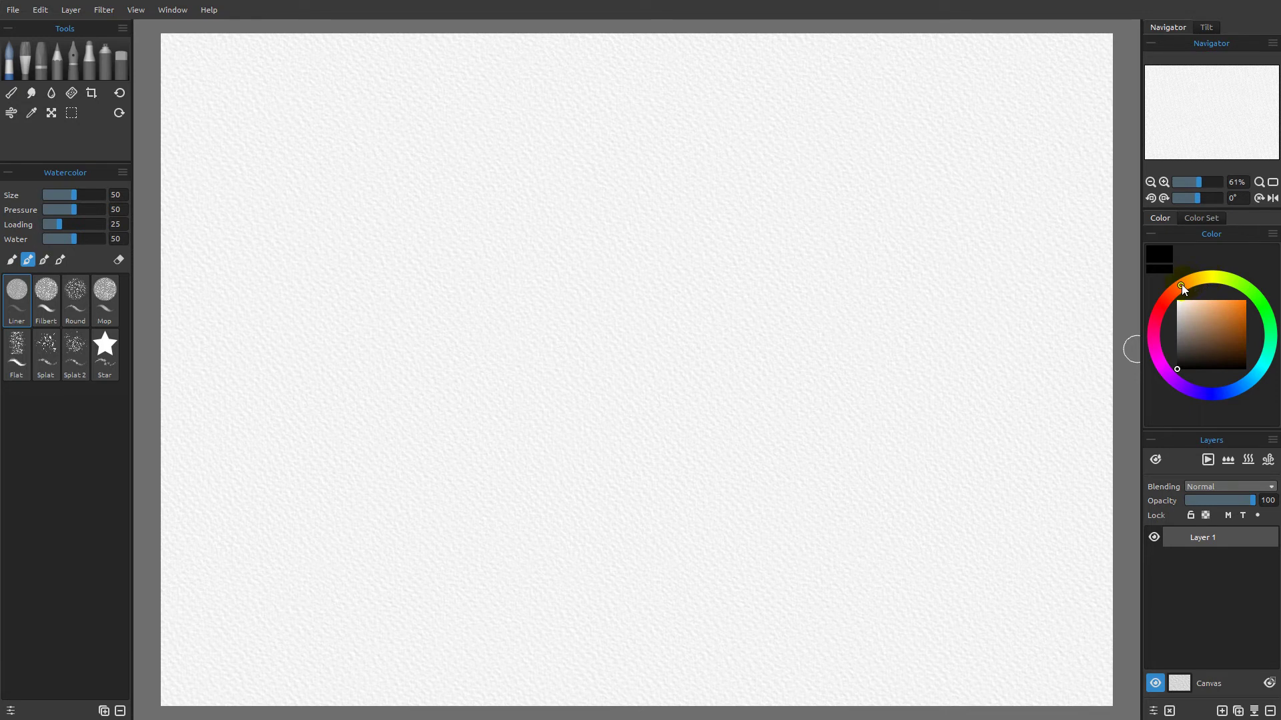
Turn the wheel's hue from orange to green and pick a bright green in the square
{"action": "mouse_move", "coordinate": [1182, 287]}
{"action": "left_mouse_down"}
{"action": "mouse_move", "coordinate": [1159, 336]}
{"action": "mouse_move", "coordinate": [1199, 394]}
{"action": "mouse_move", "coordinate": [1261, 390]}
{"action": "mouse_move", "coordinate": [1275, 331]}
{"action": "mouse_move", "coordinate": [1247, 295]}
{"action": "left_mouse_up"}
{"action": "left_click_drag", "start_coordinate": [1214, 326], "coordinate": [1232, 320]}
Swap the colours, set the other colour to magenta, and swap back so green is main
{"action": "left_click", "coordinate": [1159, 268]}
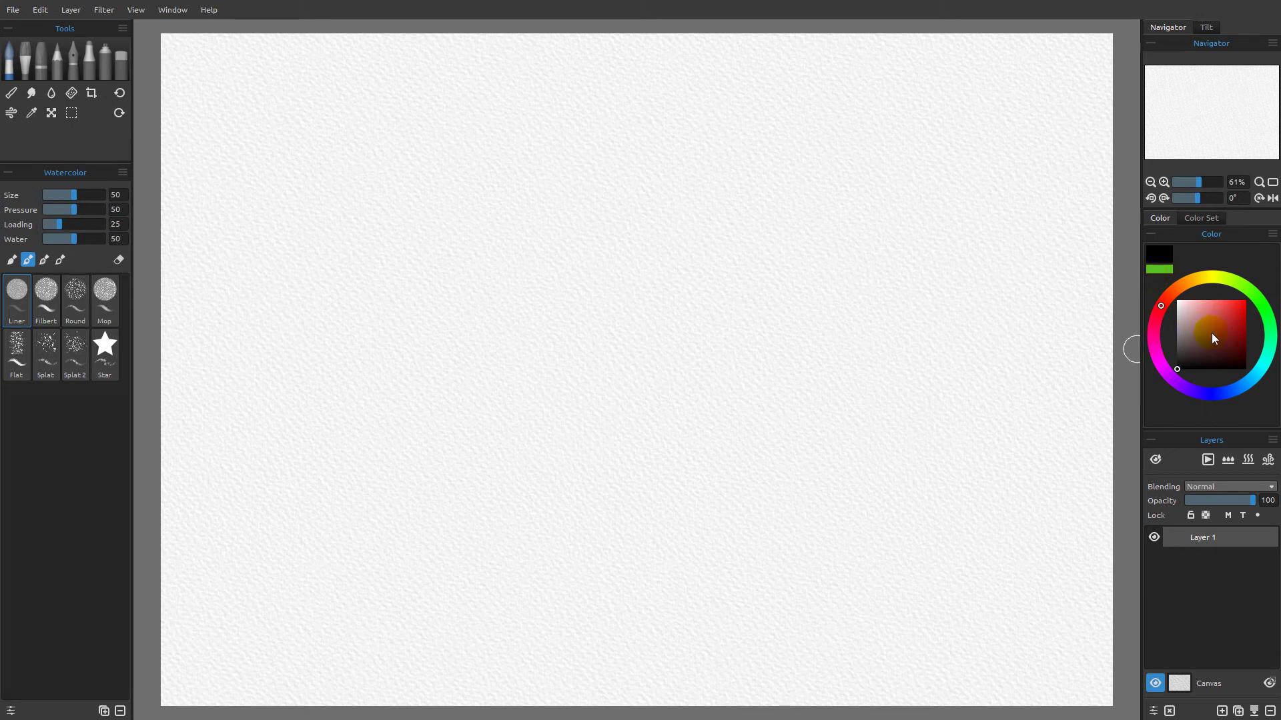
{"action": "mouse_move", "coordinate": [1159, 328]}
{"action": "left_mouse_down"}
{"action": "mouse_move", "coordinate": [1174, 367]}
{"action": "mouse_move", "coordinate": [1230, 312]}
{"action": "left_mouse_up"}
{"action": "left_click", "coordinate": [1163, 268]}
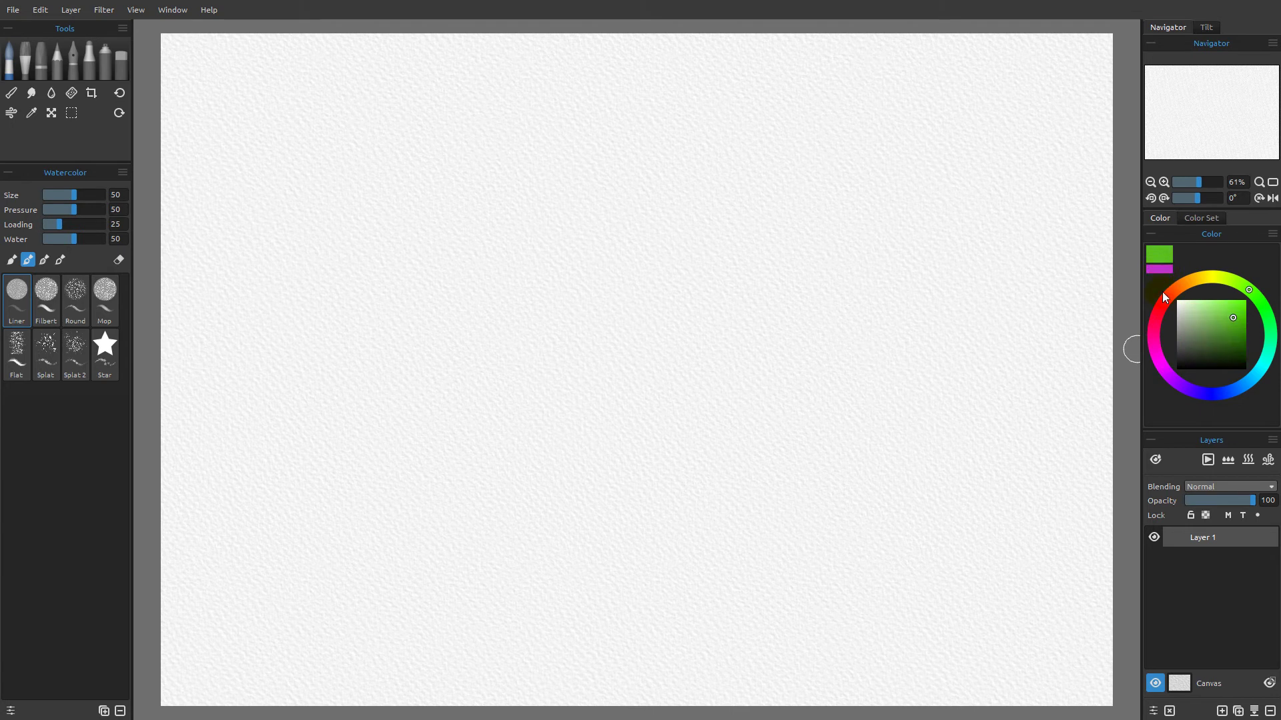
{"action": "left_click", "coordinate": [1163, 267]}
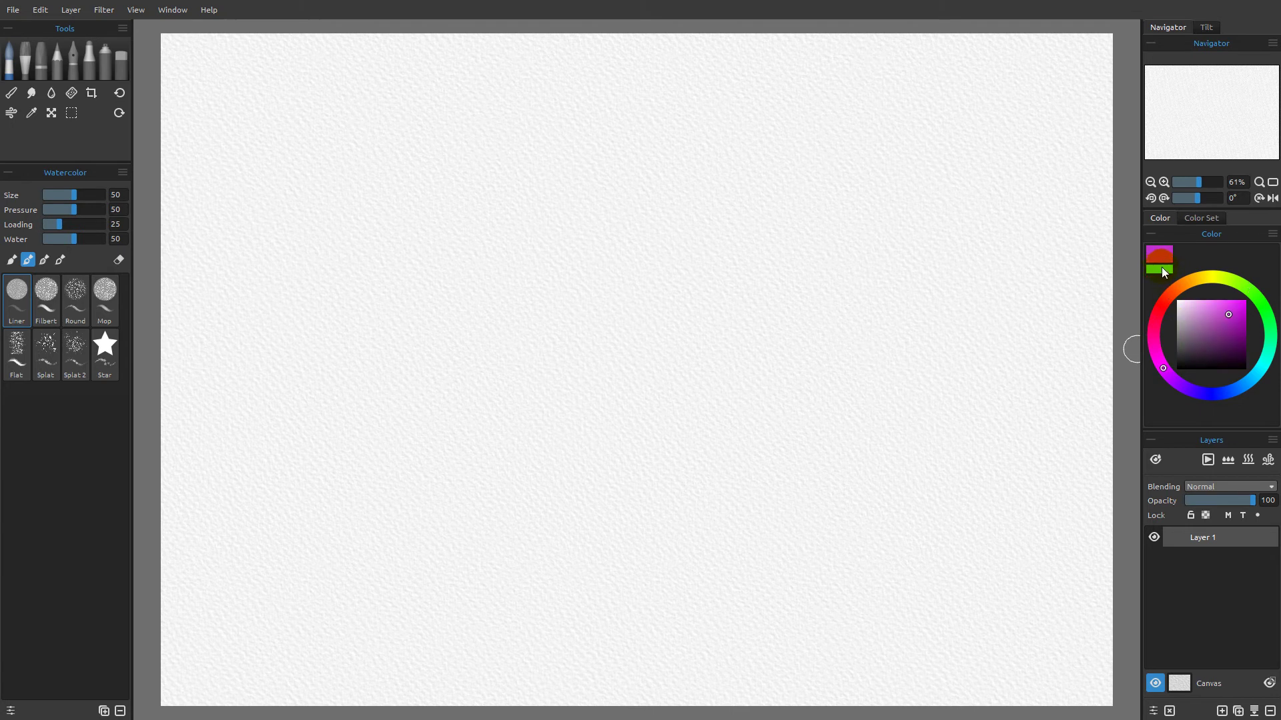
{"action": "left_click", "coordinate": [1160, 269]}
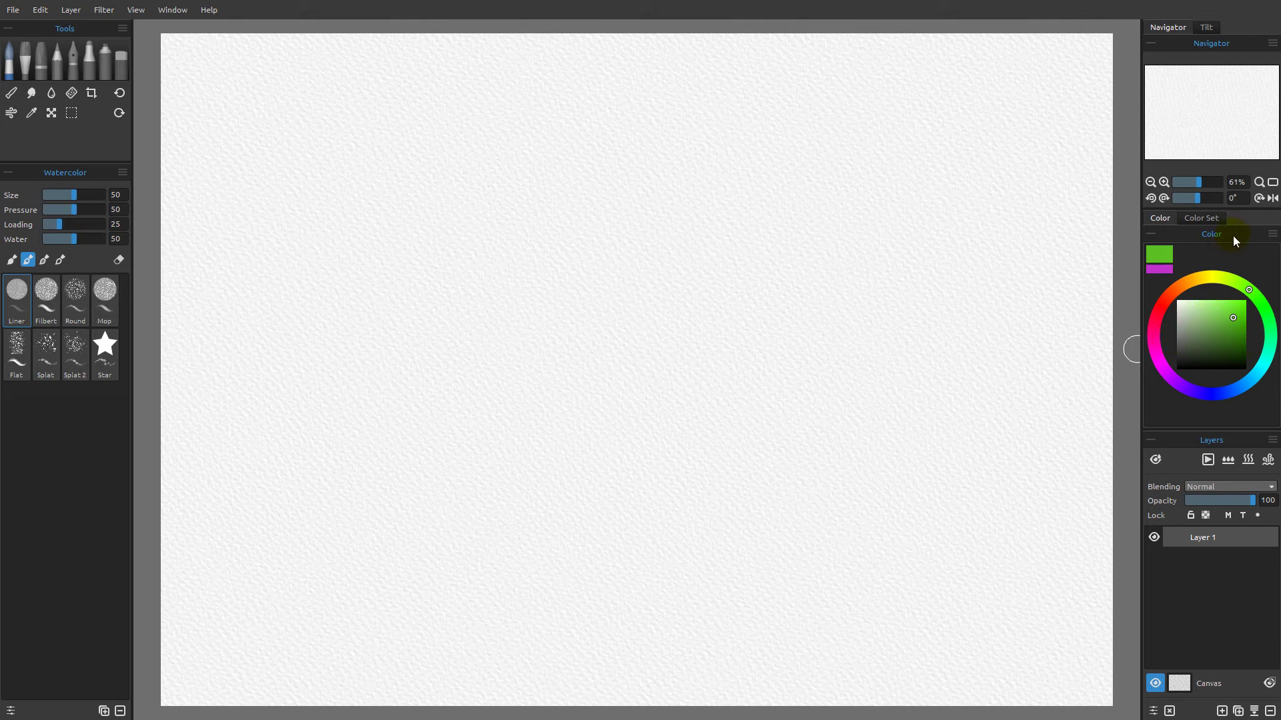
Show HSL sliders and adjust them to a muted sea green at H 144, S 139, L 171
{"action": "left_click", "coordinate": [1272, 233]}
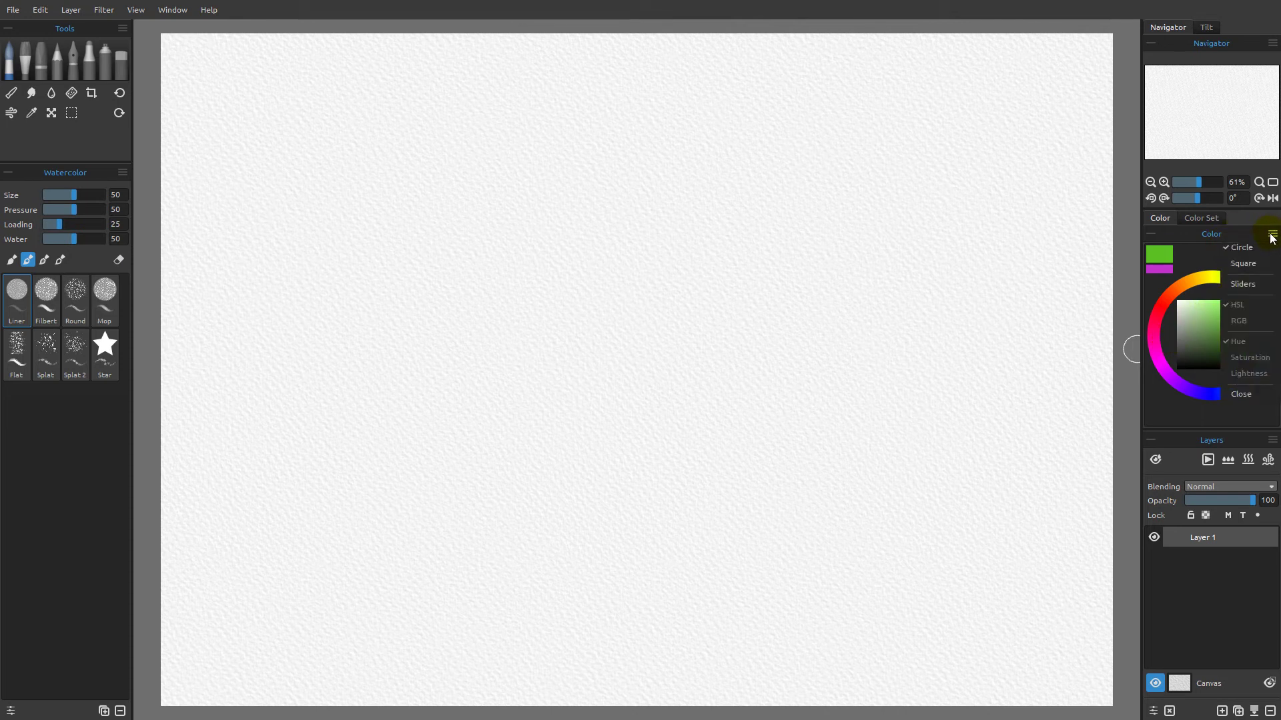
{"action": "left_click", "coordinate": [1243, 284]}
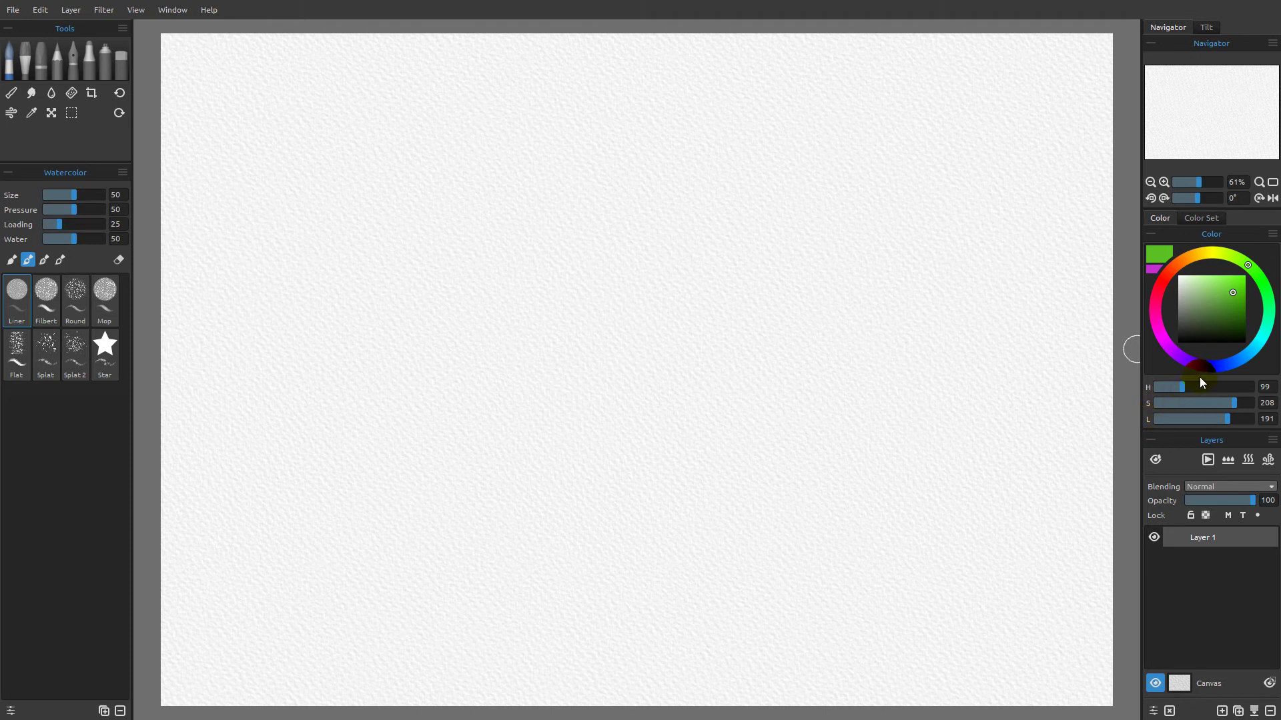
{"action": "mouse_move", "coordinate": [1183, 385]}
{"action": "left_mouse_down"}
{"action": "mouse_move", "coordinate": [1214, 384]}
{"action": "mouse_move", "coordinate": [1178, 390]}
{"action": "mouse_move", "coordinate": [1214, 402]}
{"action": "mouse_move", "coordinate": [1172, 405]}
{"action": "mouse_move", "coordinate": [1253, 408]}
{"action": "left_mouse_up"}
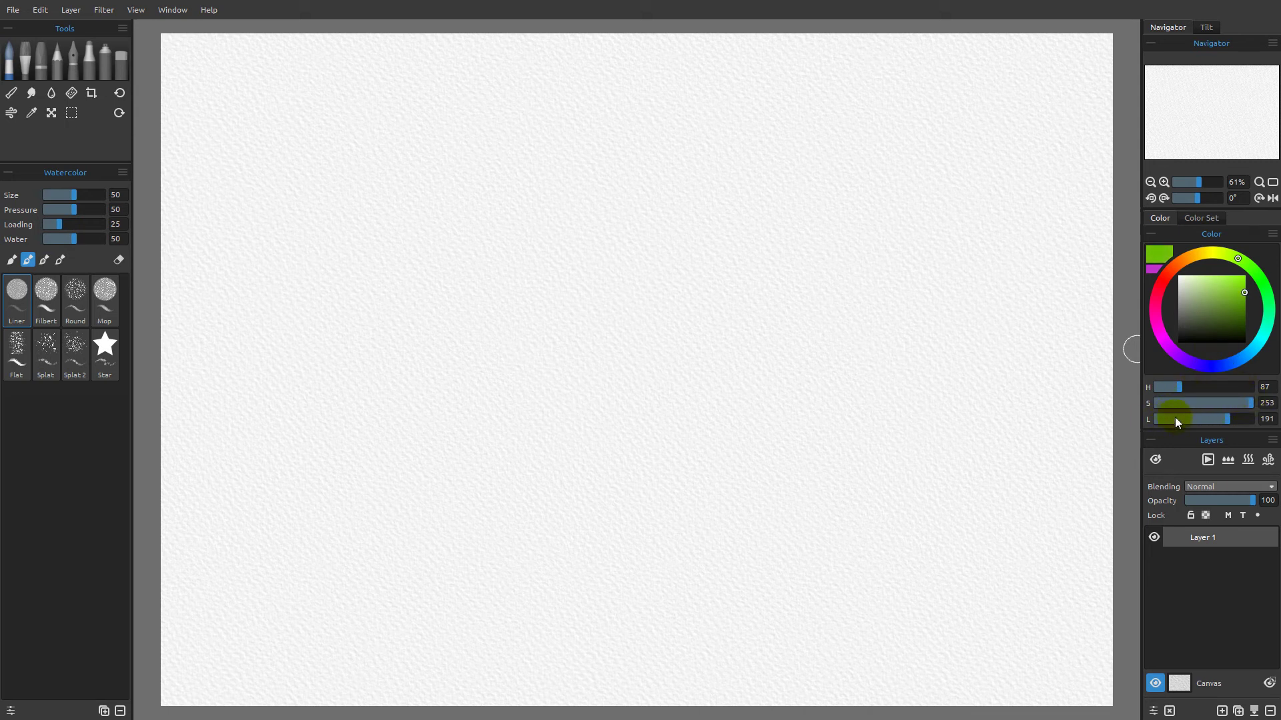
{"action": "left_click_drag", "start_coordinate": [1226, 417], "coordinate": [1159, 424]}
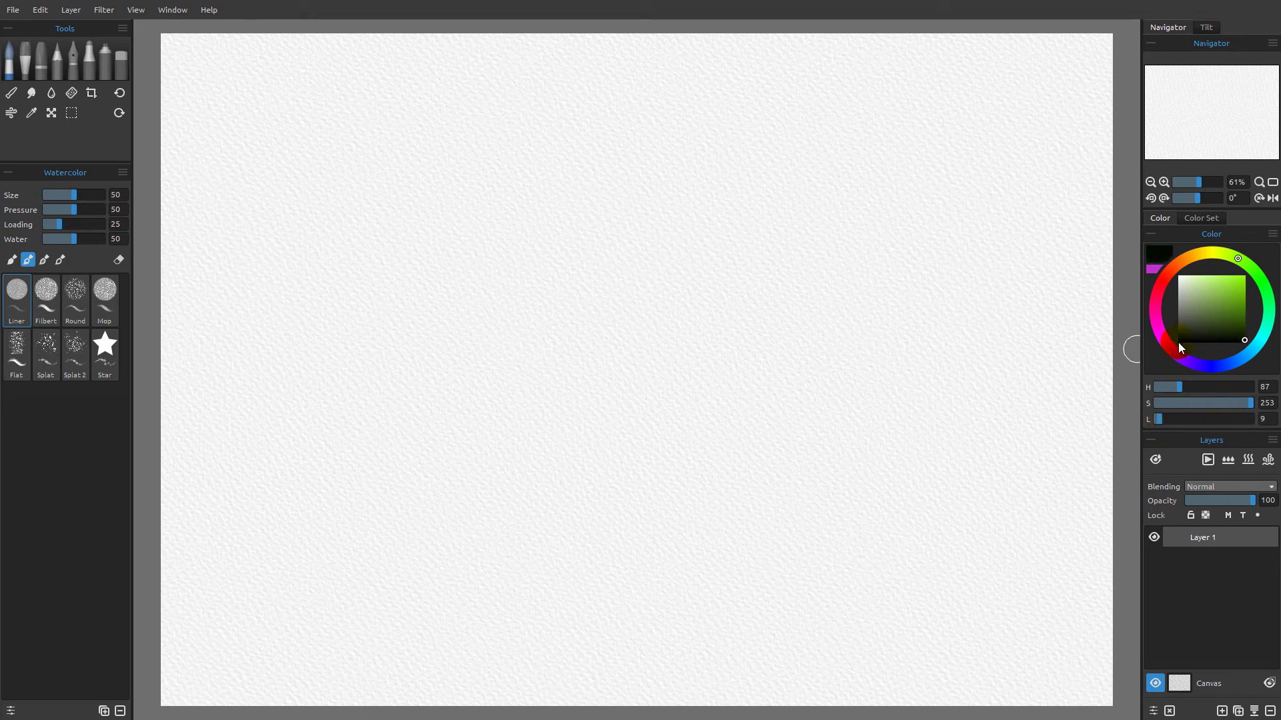
{"action": "mouse_move", "coordinate": [1160, 418]}
{"action": "left_mouse_down"}
{"action": "mouse_move", "coordinate": [1246, 419]}
{"action": "mouse_move", "coordinate": [1256, 405]}
{"action": "left_mouse_up"}
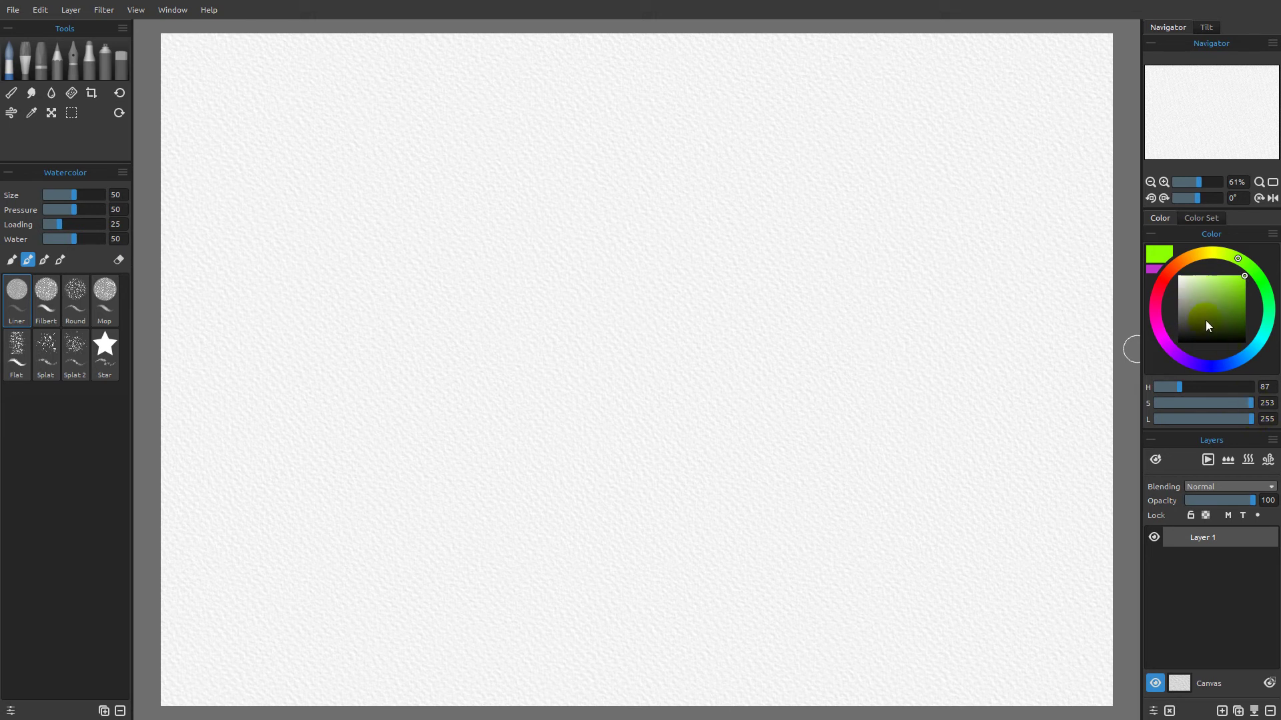
{"action": "mouse_move", "coordinate": [1250, 403]}
{"action": "left_mouse_down"}
{"action": "mouse_move", "coordinate": [1216, 409]}
{"action": "mouse_move", "coordinate": [1219, 422]}
{"action": "mouse_move", "coordinate": [1193, 388]}
{"action": "left_mouse_up"}
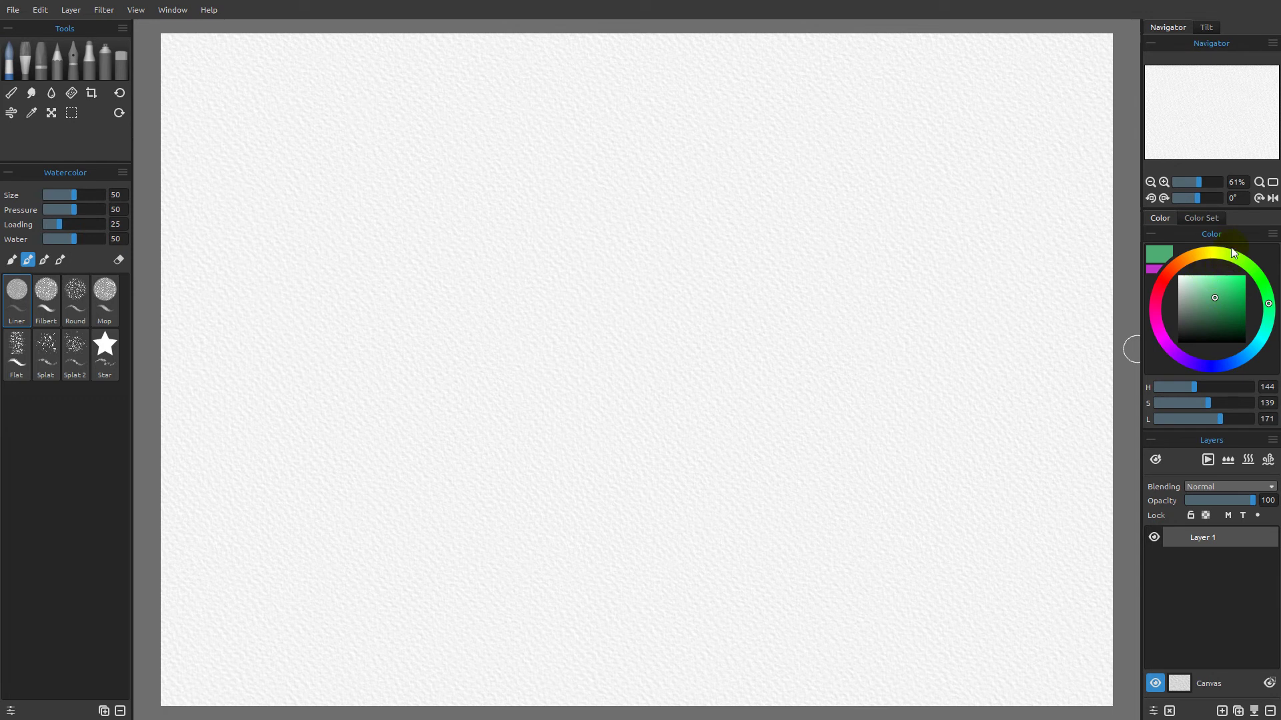
Switch the picker to the square layout and shift the hue to blue (H 233, S 98, L 109)
{"action": "left_click", "coordinate": [1270, 234]}
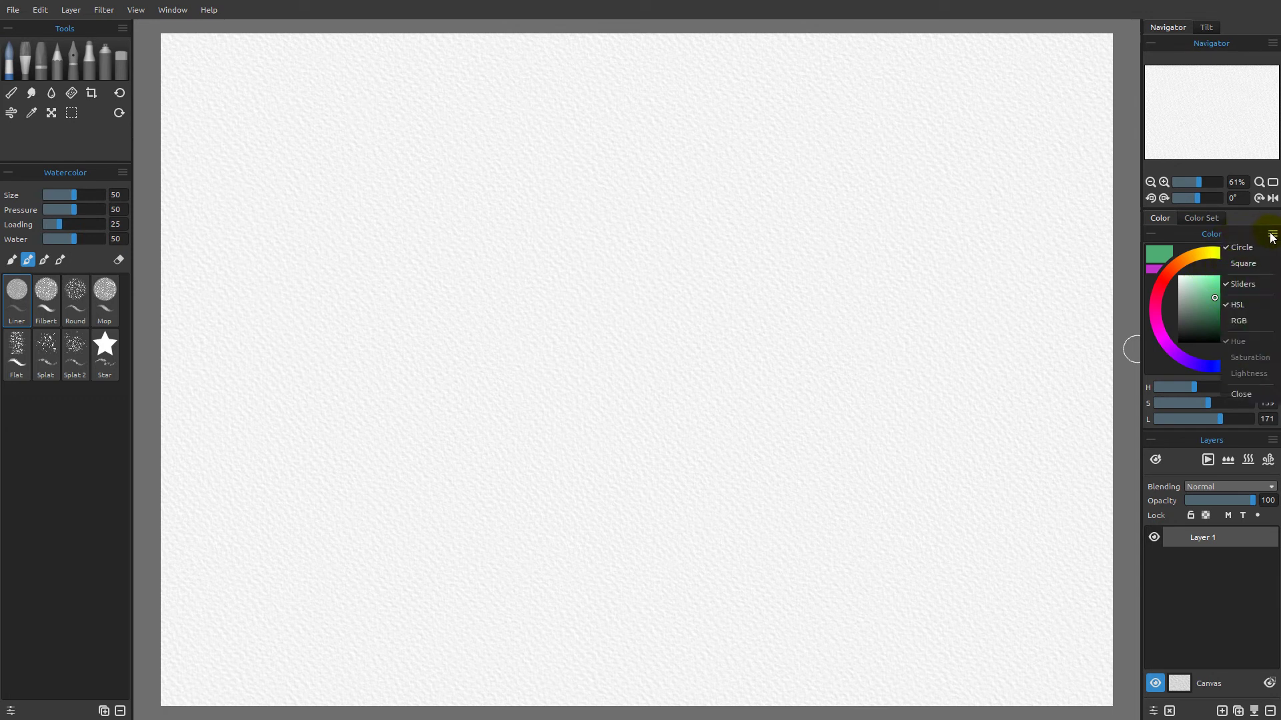
{"action": "left_click", "coordinate": [1242, 263]}
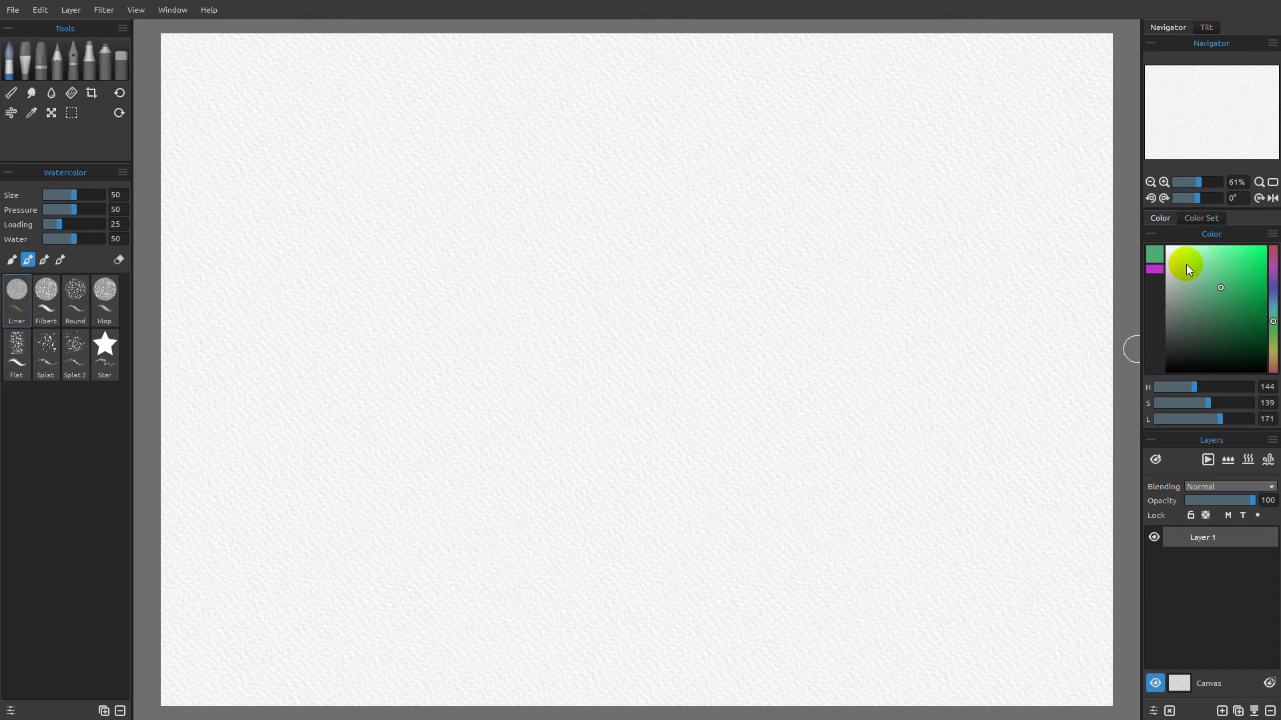
{"action": "mouse_move", "coordinate": [1273, 320]}
{"action": "left_mouse_down"}
{"action": "mouse_move", "coordinate": [1273, 287]}
{"action": "mouse_move", "coordinate": [1273, 305]}
{"action": "mouse_move", "coordinate": [1273, 292]}
{"action": "mouse_move", "coordinate": [1204, 318]}
{"action": "left_mouse_up"}
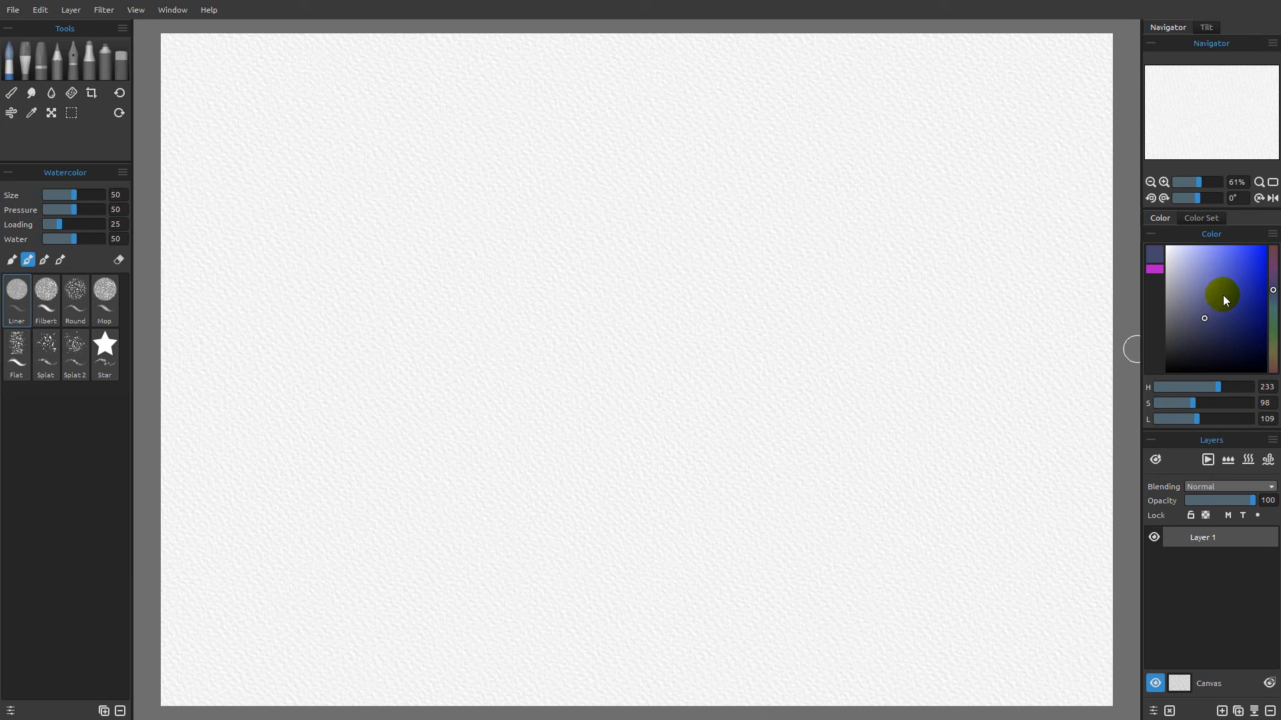
{"action": "left_click", "coordinate": [1271, 234]}
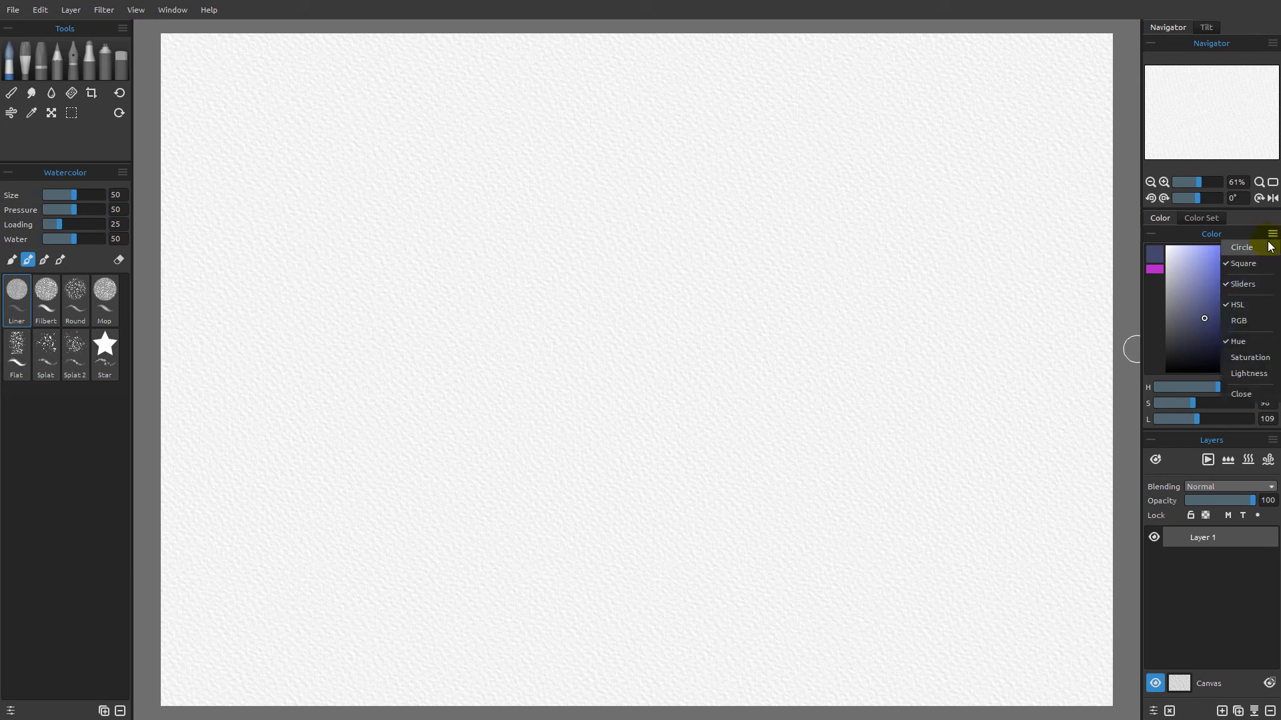
Use the saturation and lightness square modes to reach a dark muted teal (H 188, S 75, L 90)
{"action": "left_click", "coordinate": [1253, 358]}
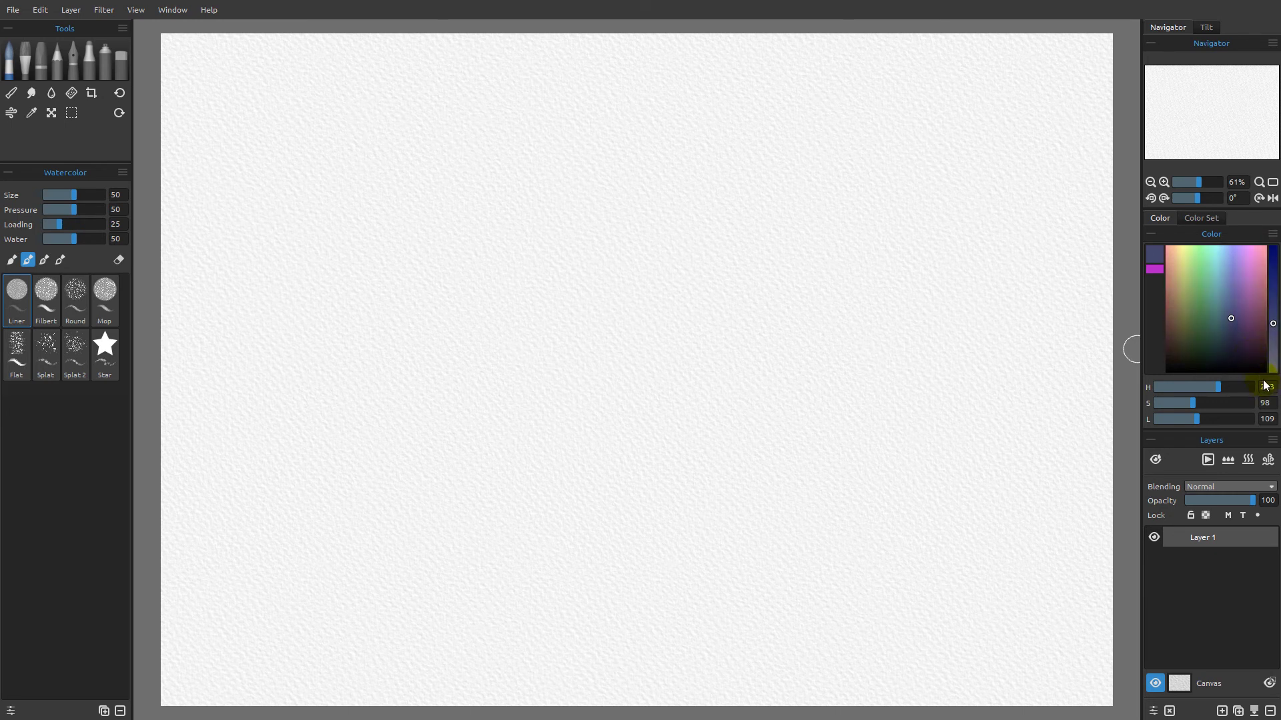
{"action": "mouse_move", "coordinate": [1274, 327]}
{"action": "left_mouse_down"}
{"action": "mouse_move", "coordinate": [1278, 370]}
{"action": "mouse_move", "coordinate": [1277, 251]}
{"action": "mouse_move", "coordinate": [1278, 313]}
{"action": "mouse_move", "coordinate": [1220, 317]}
{"action": "mouse_move", "coordinate": [1224, 346]}
{"action": "mouse_move", "coordinate": [1220, 283]}
{"action": "left_mouse_up"}
{"action": "left_click", "coordinate": [1272, 233]}
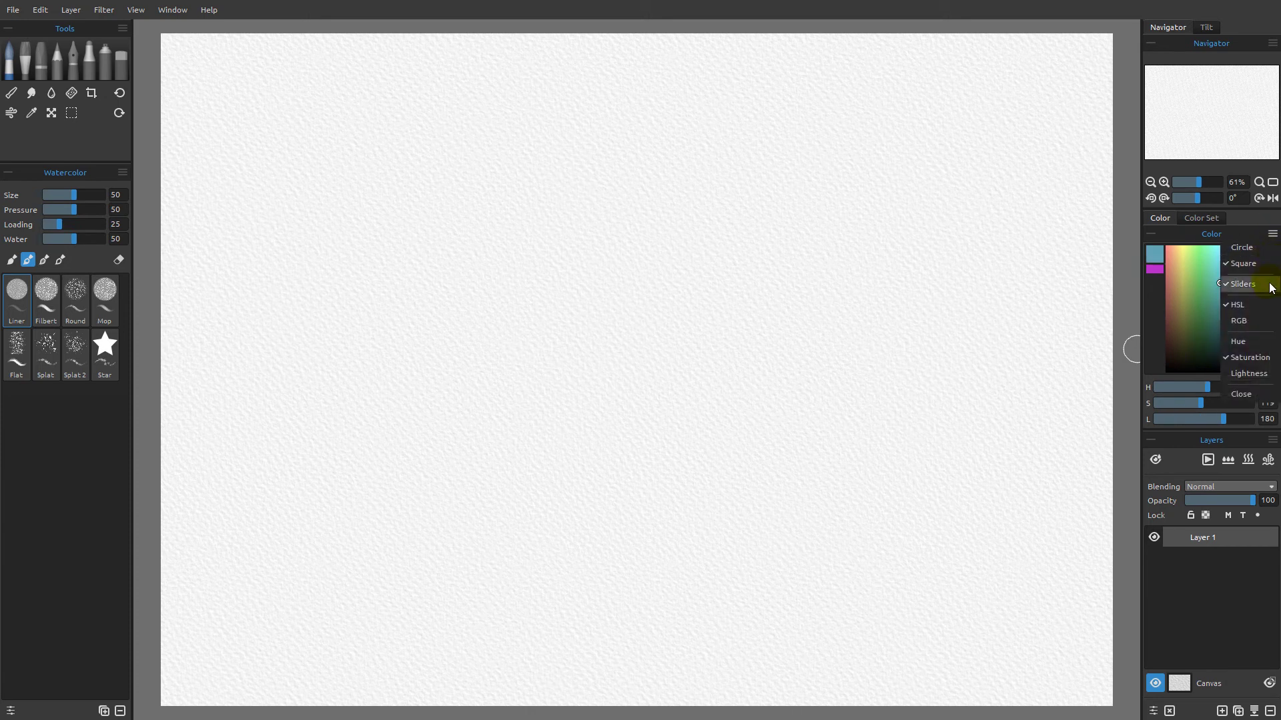
{"action": "left_click", "coordinate": [1247, 373]}
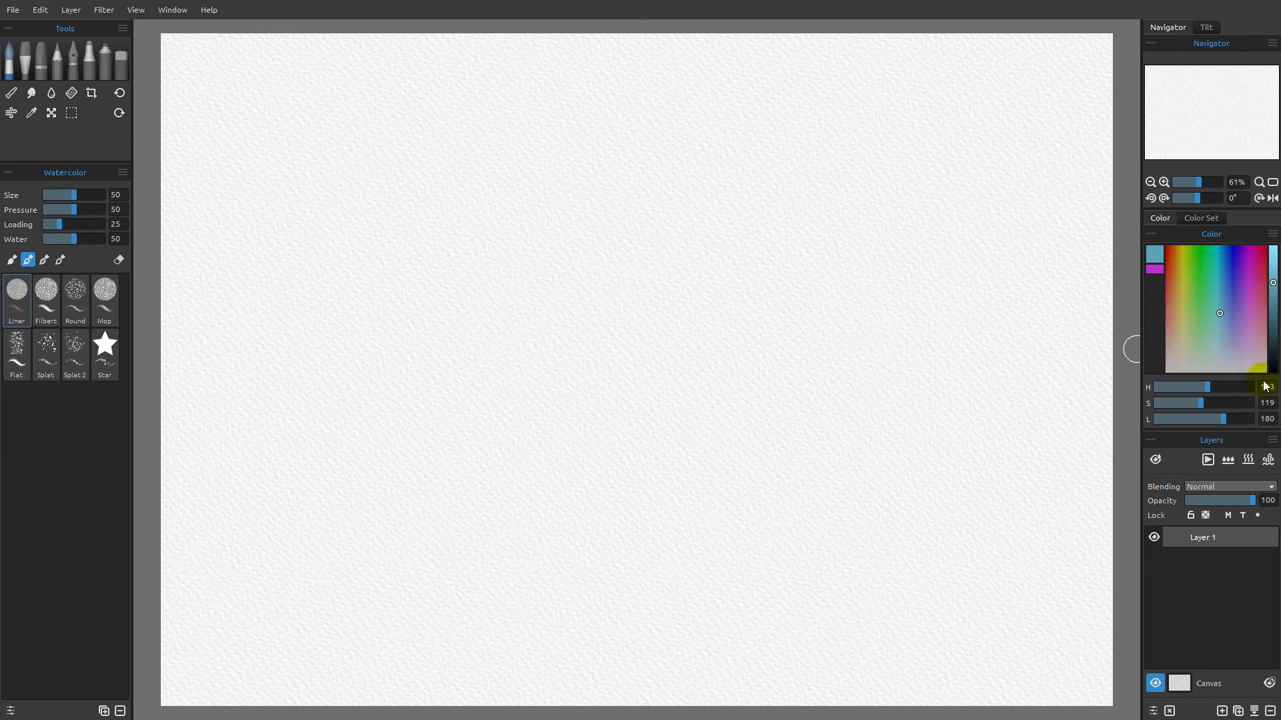
{"action": "left_click", "coordinate": [1274, 274]}
{"action": "mouse_move", "coordinate": [1273, 275]}
{"action": "left_mouse_down"}
{"action": "mouse_move", "coordinate": [1274, 248]}
{"action": "mouse_move", "coordinate": [1275, 375]}
{"action": "mouse_move", "coordinate": [1272, 328]}
{"action": "mouse_move", "coordinate": [1223, 286]}
{"action": "mouse_move", "coordinate": [1202, 365]}
{"action": "mouse_move", "coordinate": [1230, 363]}
{"action": "mouse_move", "coordinate": [1214, 284]}
{"action": "left_mouse_up"}
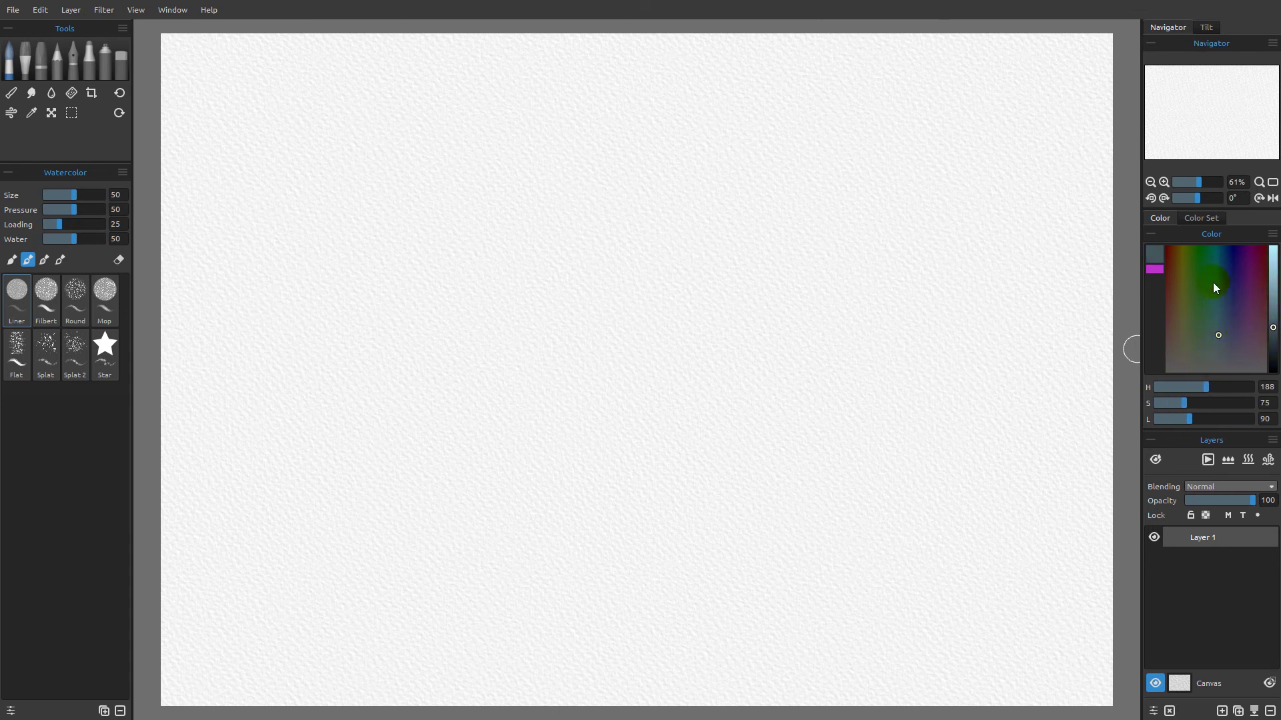
{"action": "left_click", "coordinate": [1272, 236]}
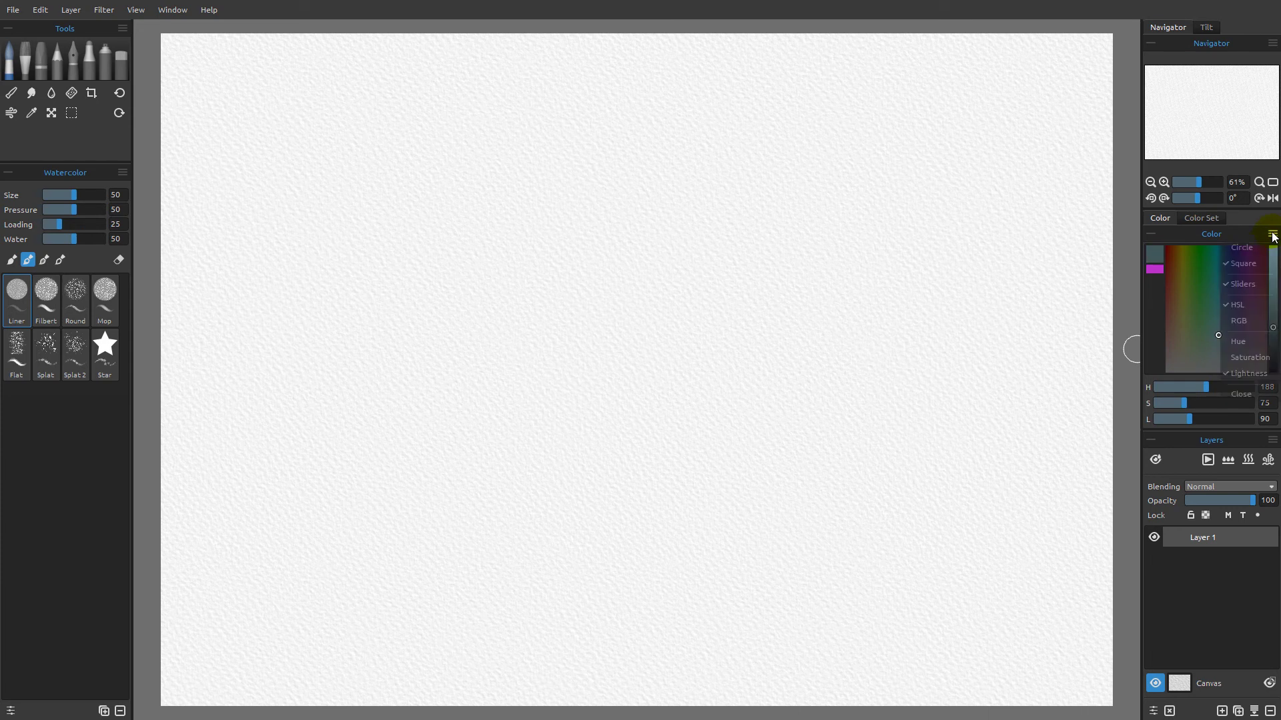
Switch to RGB sliders and raise red using the Red channel square layout
{"action": "left_click", "coordinate": [1240, 320]}
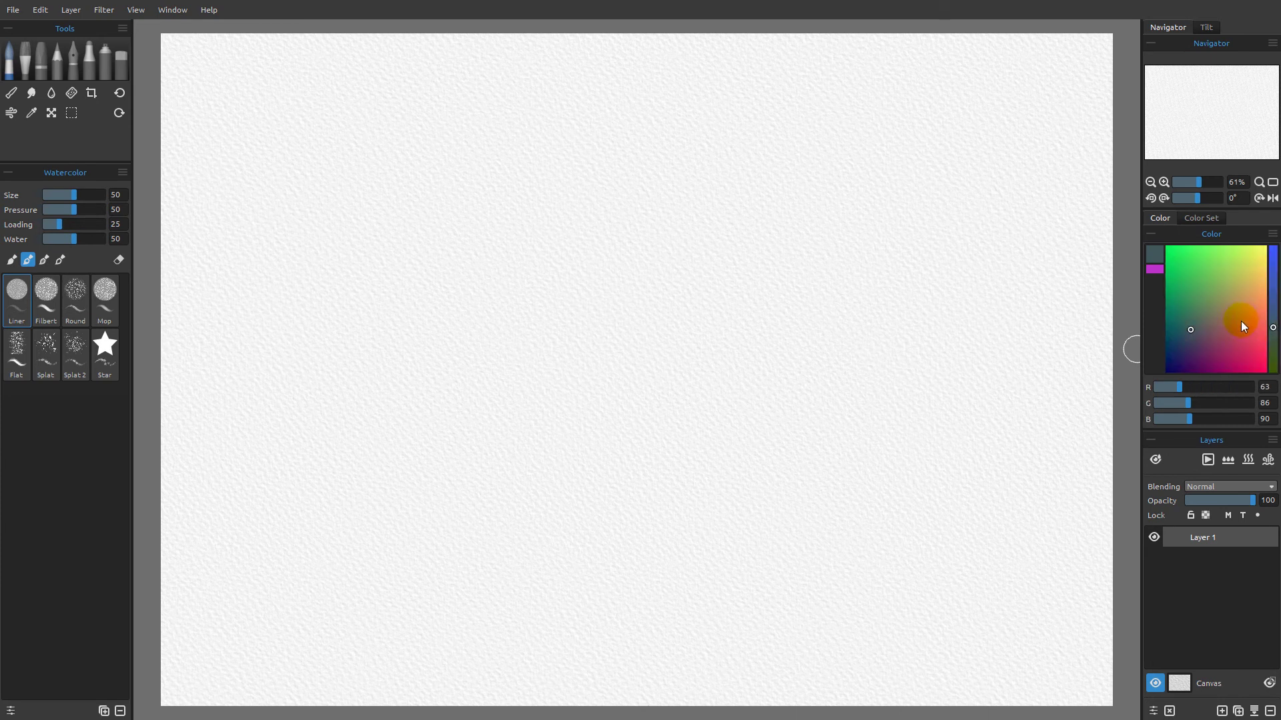
{"action": "left_click", "coordinate": [1272, 235]}
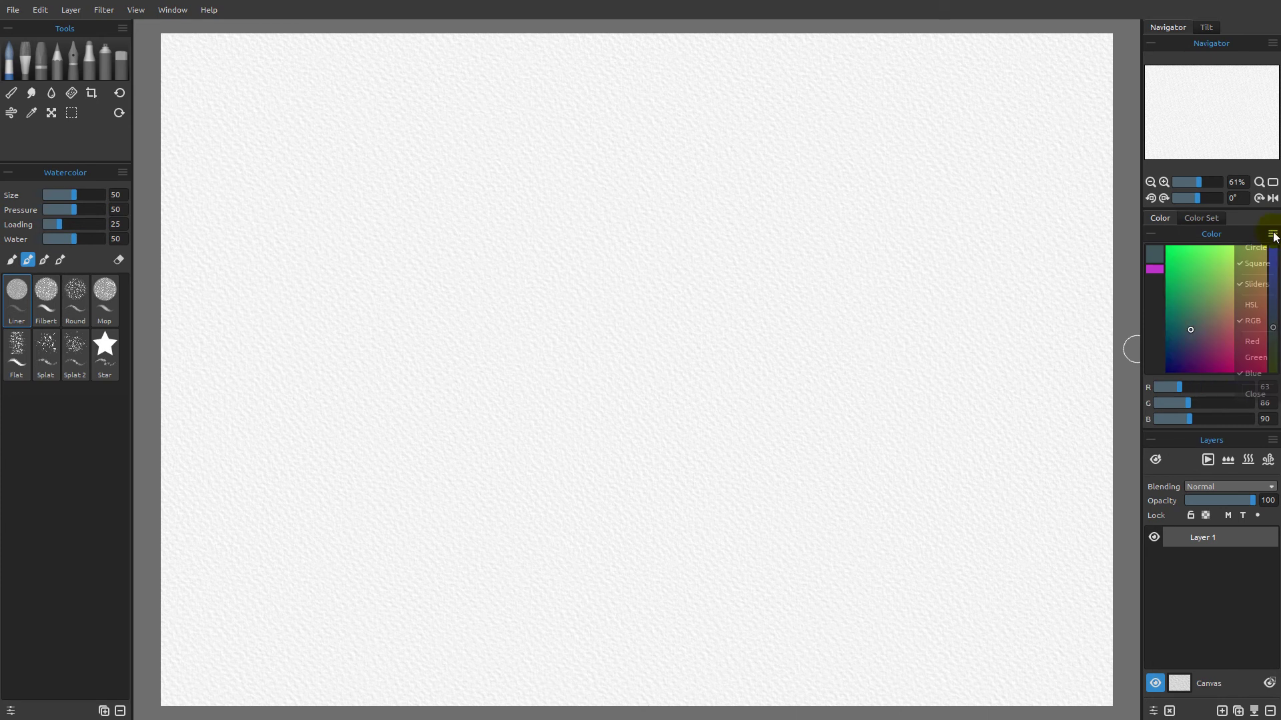
{"action": "left_click", "coordinate": [1252, 340]}
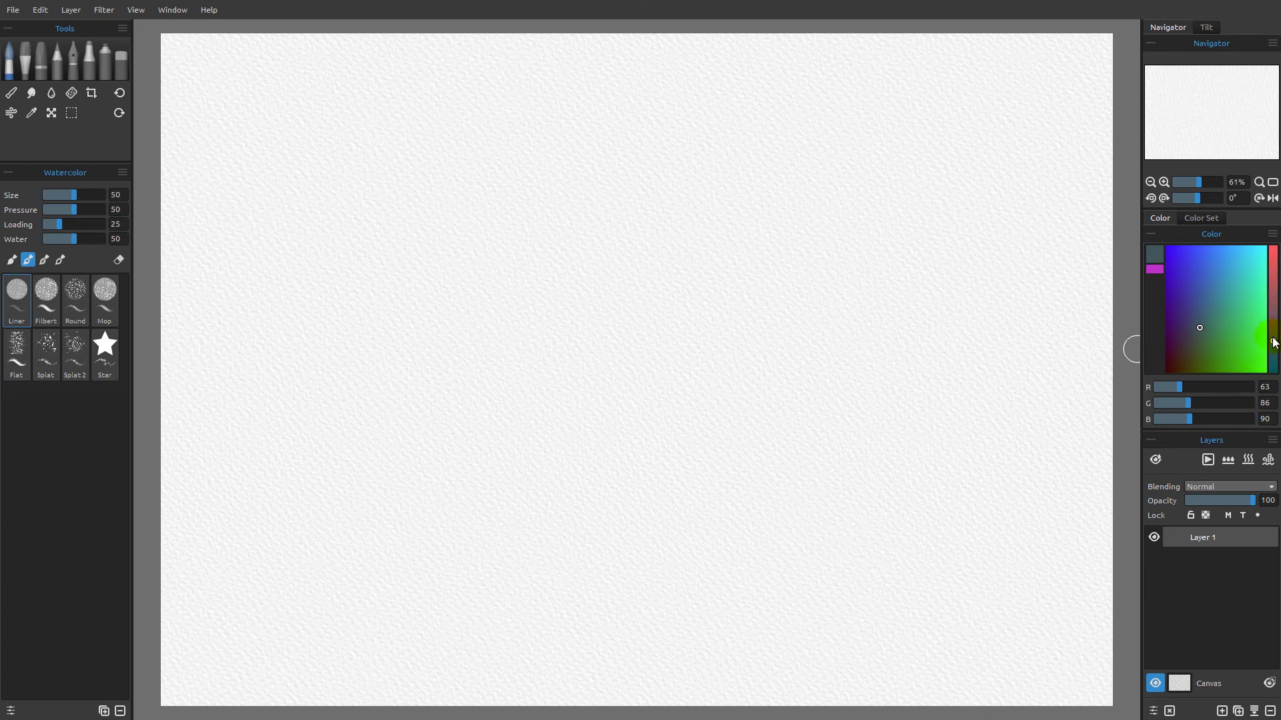
{"action": "left_click_drag", "start_coordinate": [1273, 342], "coordinate": [1273, 248]}
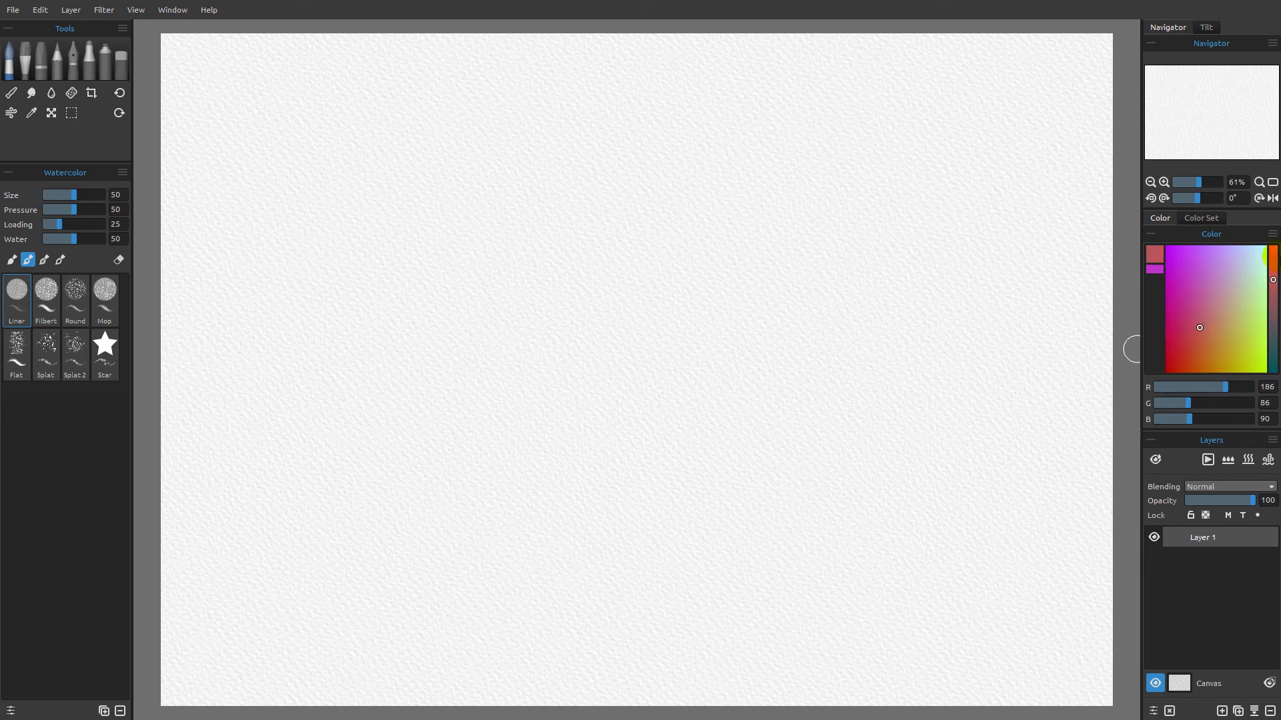
Adjust green and blue in the Blue channel layout to reach R 83, G 59, B 92
{"action": "left_click", "coordinate": [1272, 233]}
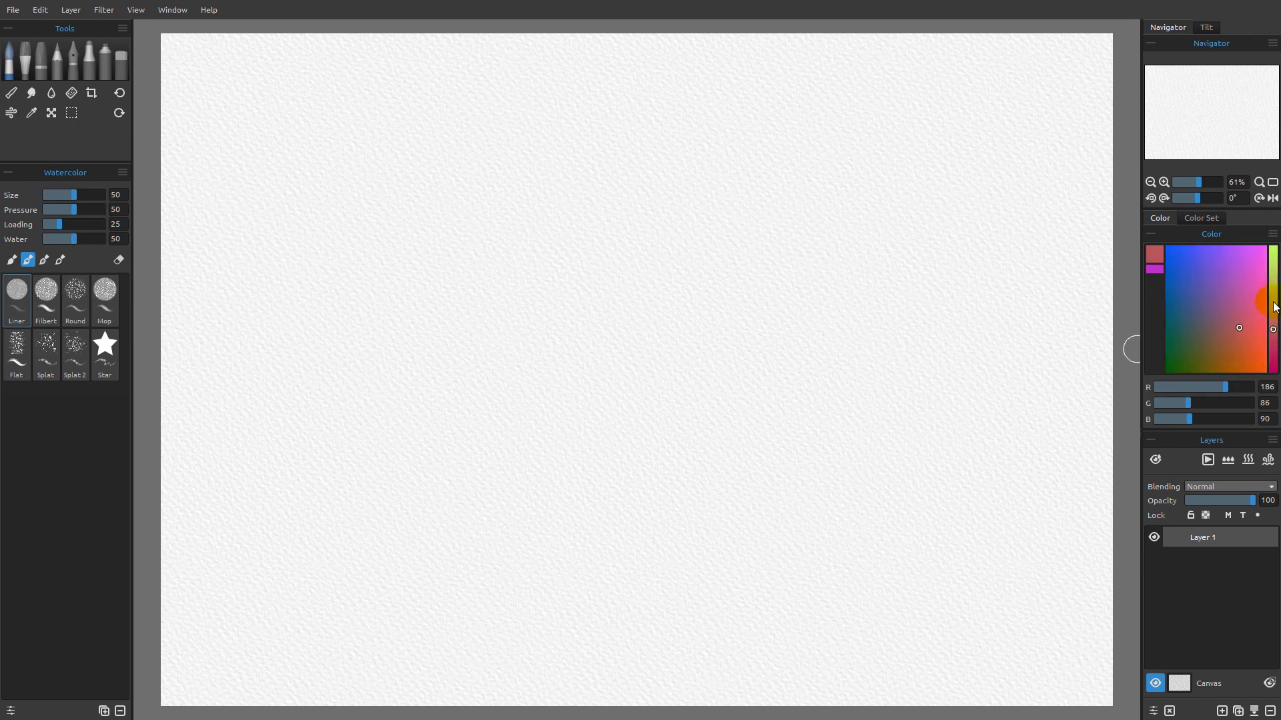
{"action": "mouse_move", "coordinate": [1275, 328]}
{"action": "left_mouse_down"}
{"action": "mouse_move", "coordinate": [1275, 270]}
{"action": "mouse_move", "coordinate": [1276, 330]}
{"action": "left_mouse_up"}
{"action": "right_click", "coordinate": [1278, 336]}
{"action": "left_click", "coordinate": [1259, 367]}
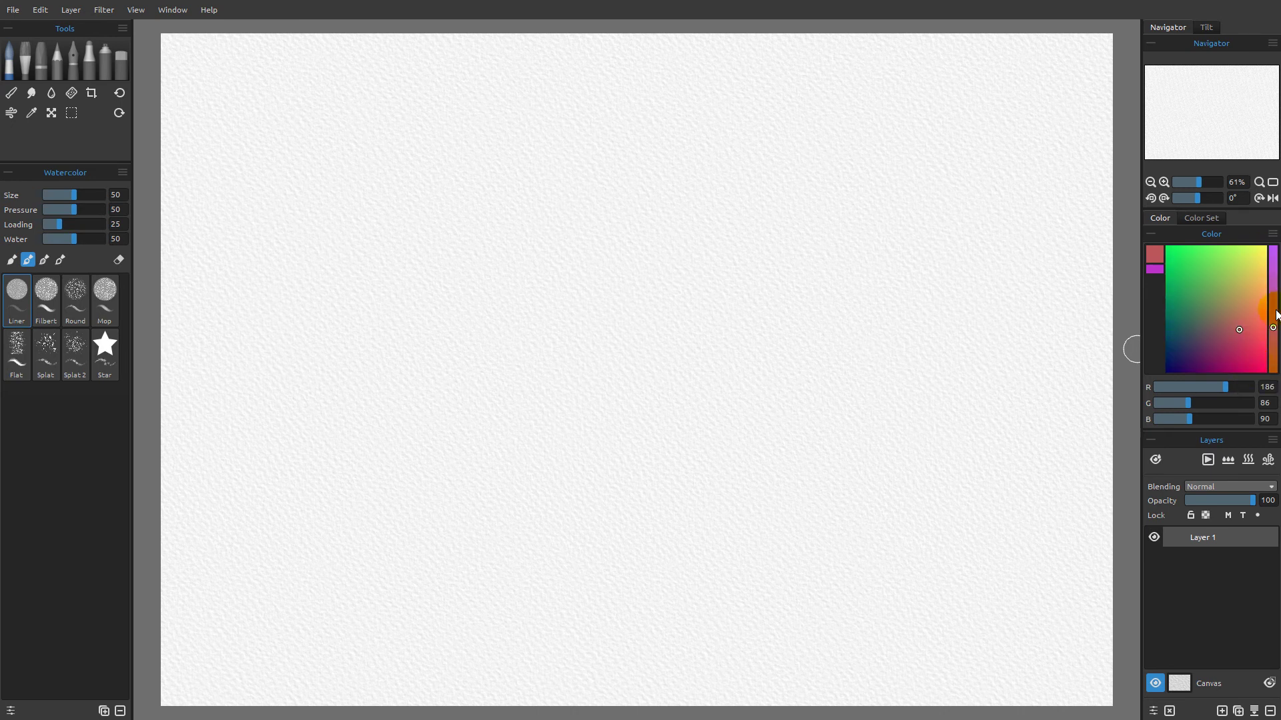
{"action": "mouse_move", "coordinate": [1276, 330]}
{"action": "left_mouse_down"}
{"action": "mouse_move", "coordinate": [1274, 262]}
{"action": "mouse_move", "coordinate": [1274, 326]}
{"action": "mouse_move", "coordinate": [1201, 288]}
{"action": "mouse_move", "coordinate": [1239, 305]}
{"action": "mouse_move", "coordinate": [1190, 337]}
{"action": "mouse_move", "coordinate": [1200, 346]}
{"action": "left_mouse_up"}
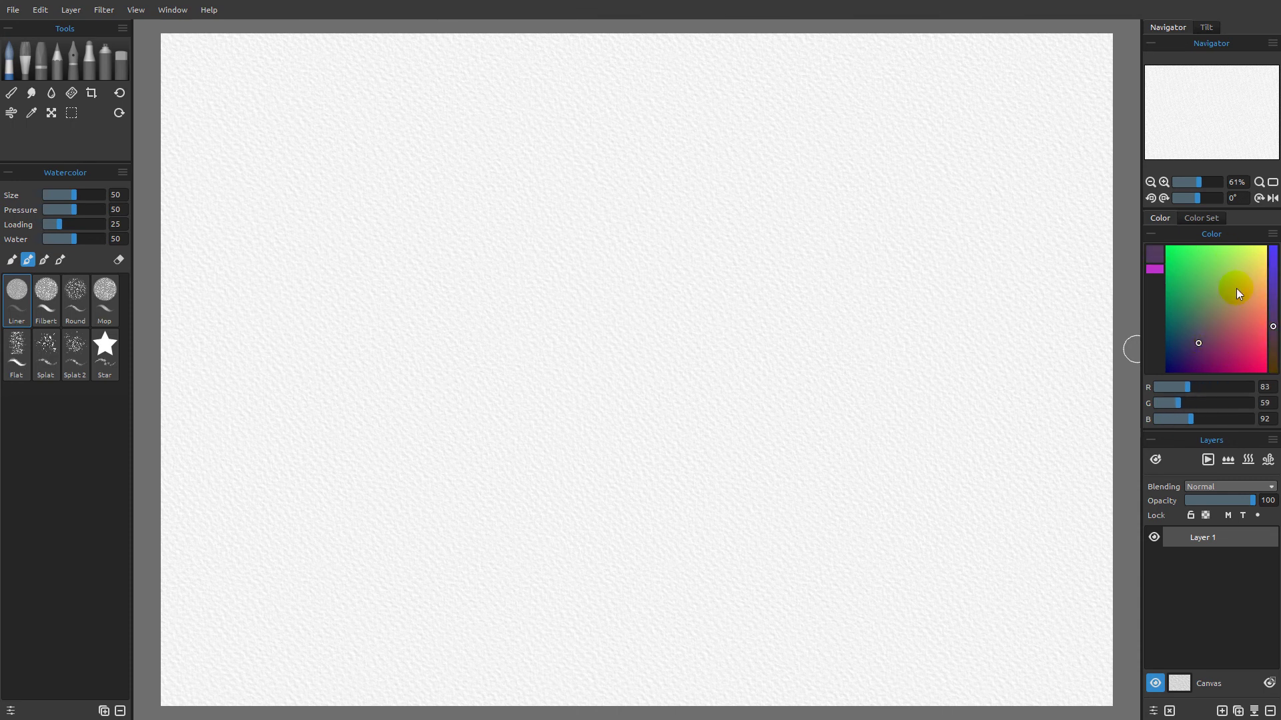
{"action": "left_click", "coordinate": [1270, 235]}
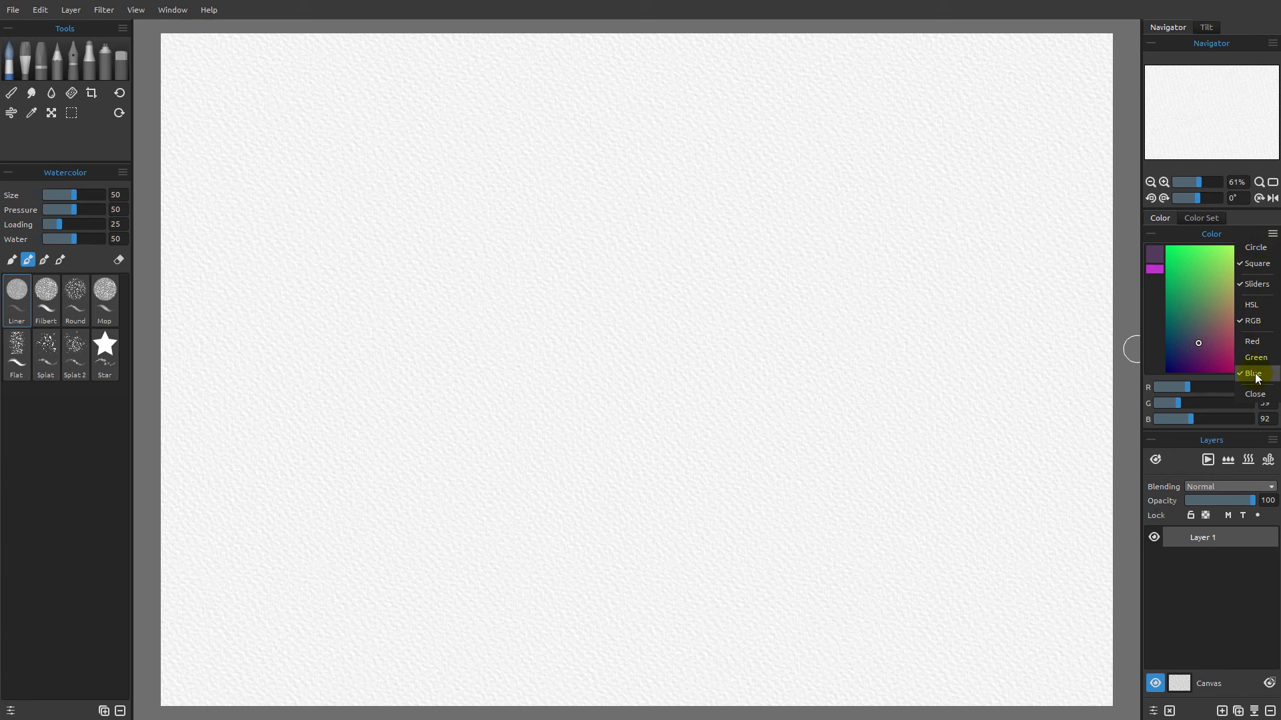
Show the circle wheel with HSL sliders, try RGB, then return to HSL (H 283, S 91, L 92)
{"action": "left_click", "coordinate": [1251, 306]}
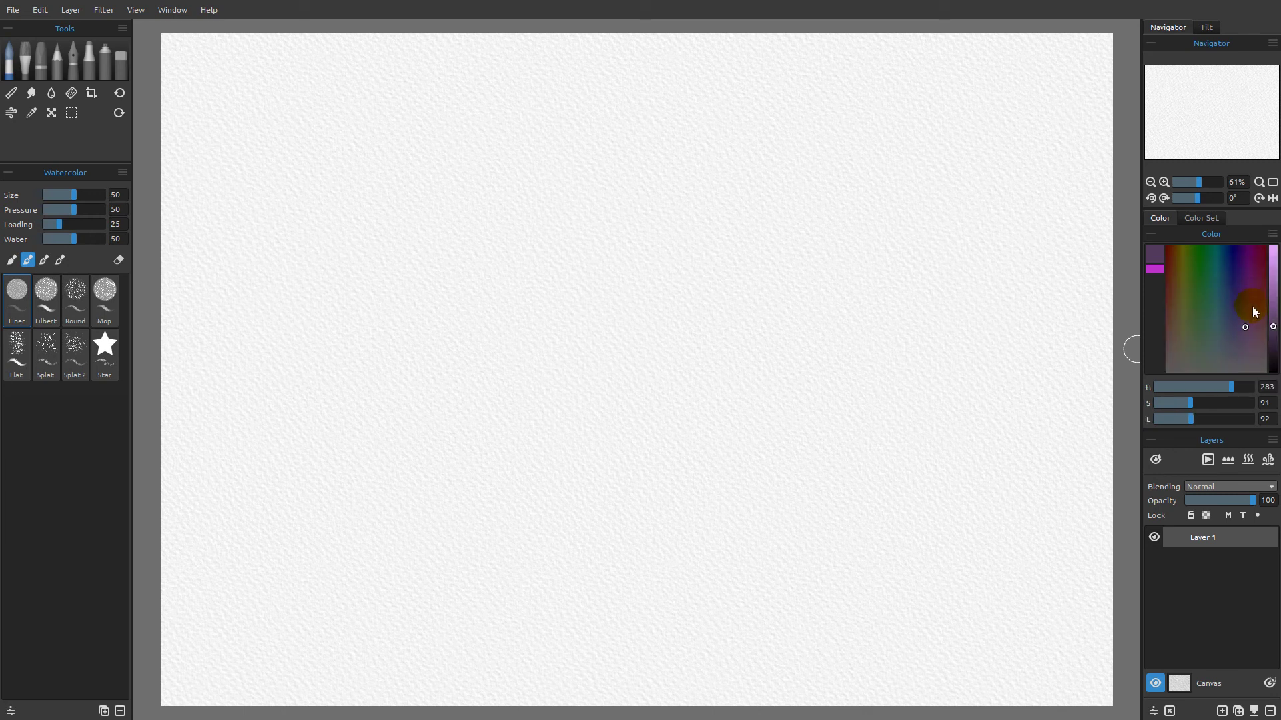
{"action": "left_click", "coordinate": [1272, 234]}
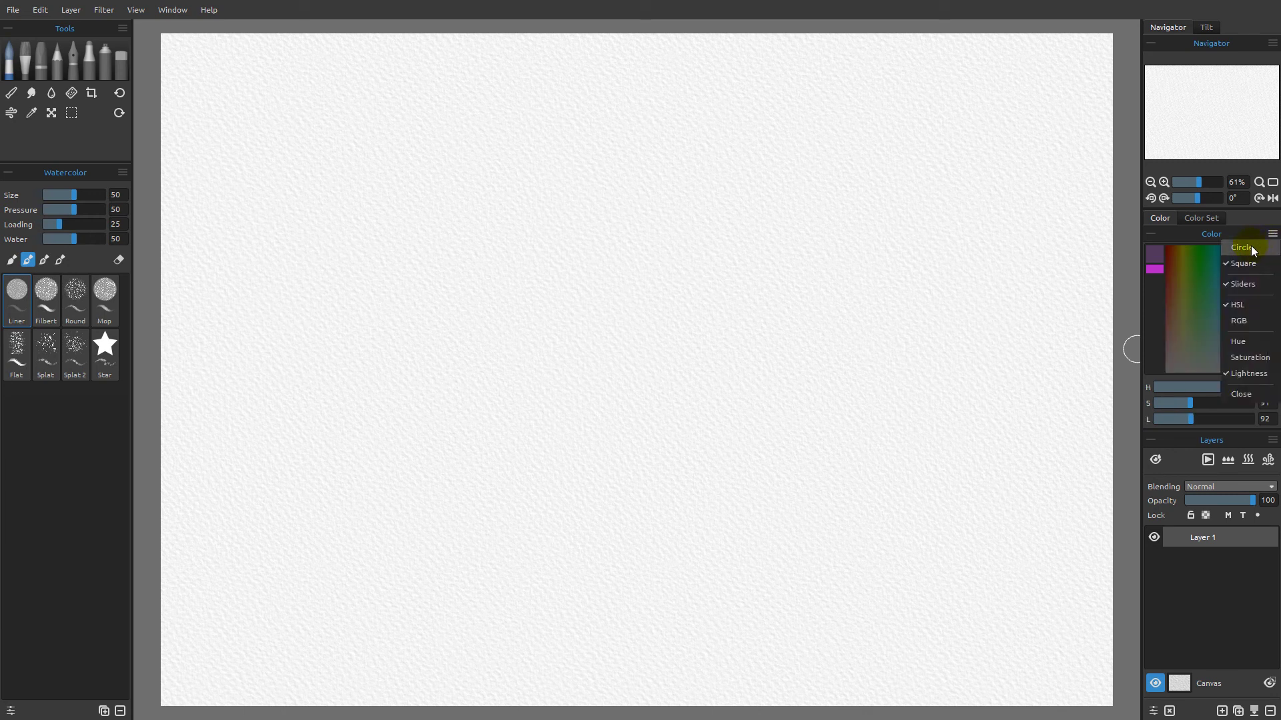
{"action": "left_click", "coordinate": [1251, 247]}
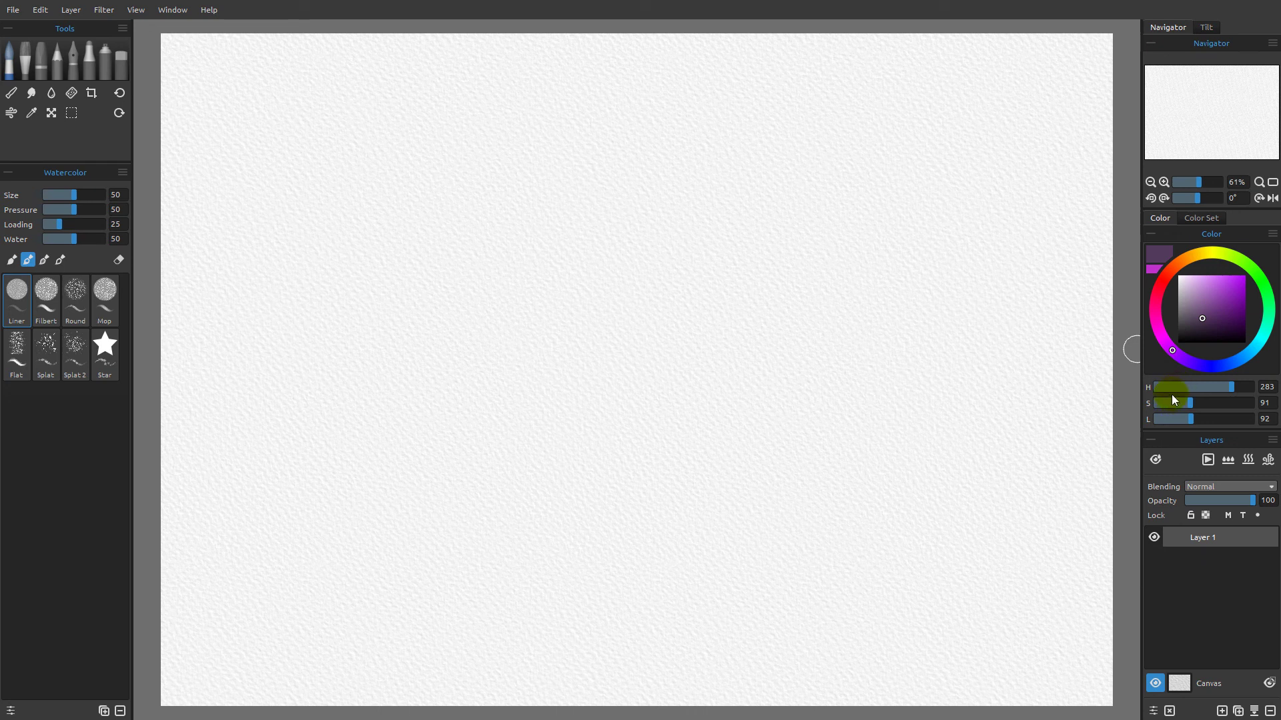
{"action": "left_click", "coordinate": [1271, 235]}
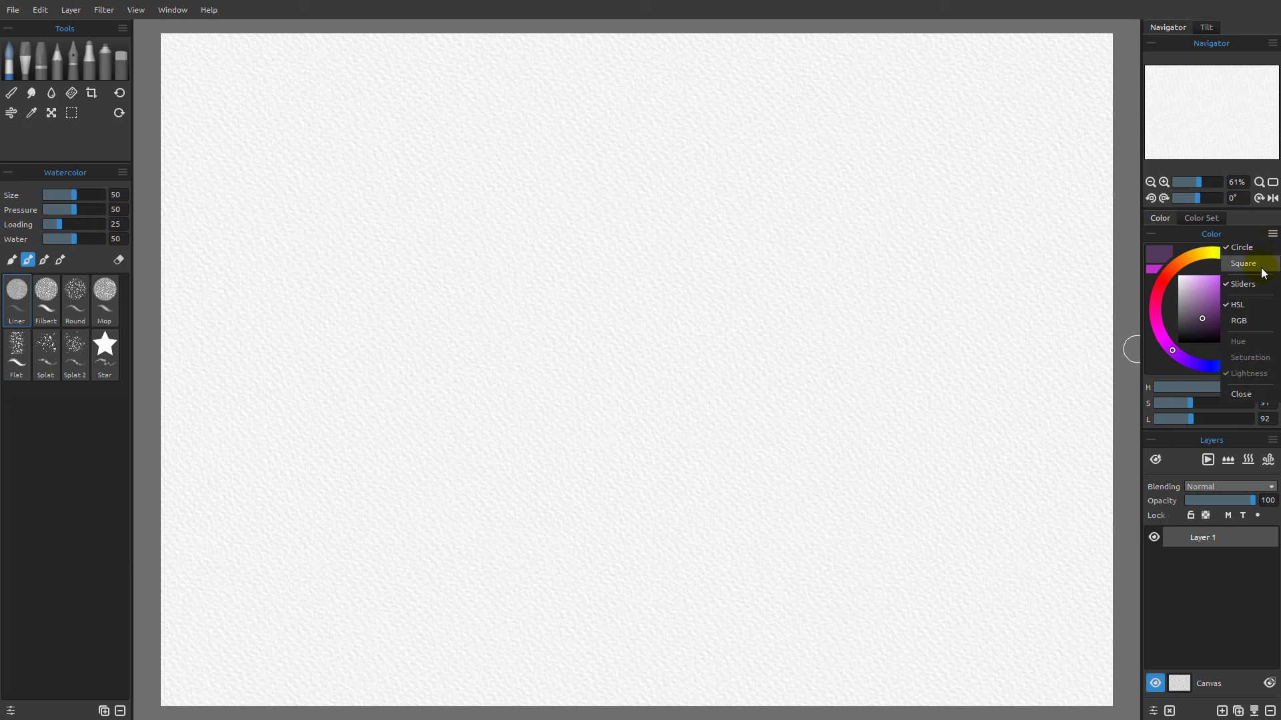
{"action": "left_click", "coordinate": [1239, 322]}
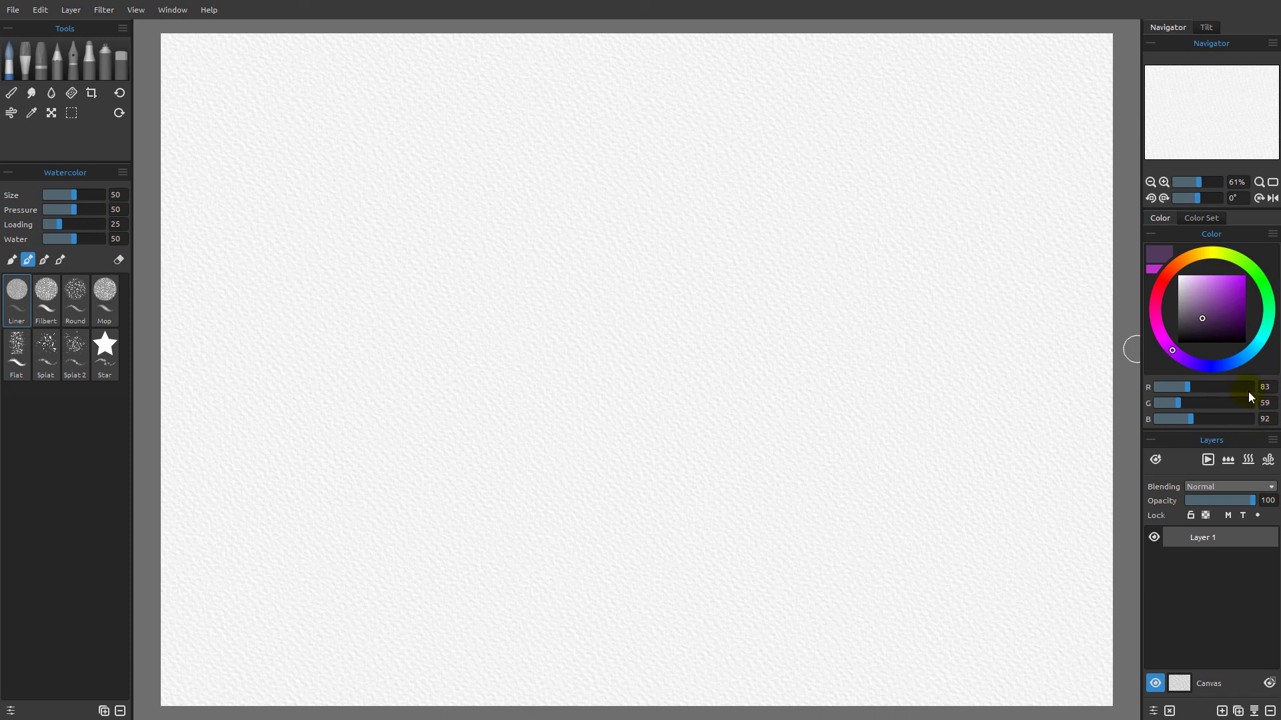
{"action": "left_click", "coordinate": [1272, 234]}
{"action": "left_click", "coordinate": [1251, 305]}
{"action": "left_click", "coordinate": [1158, 252]}
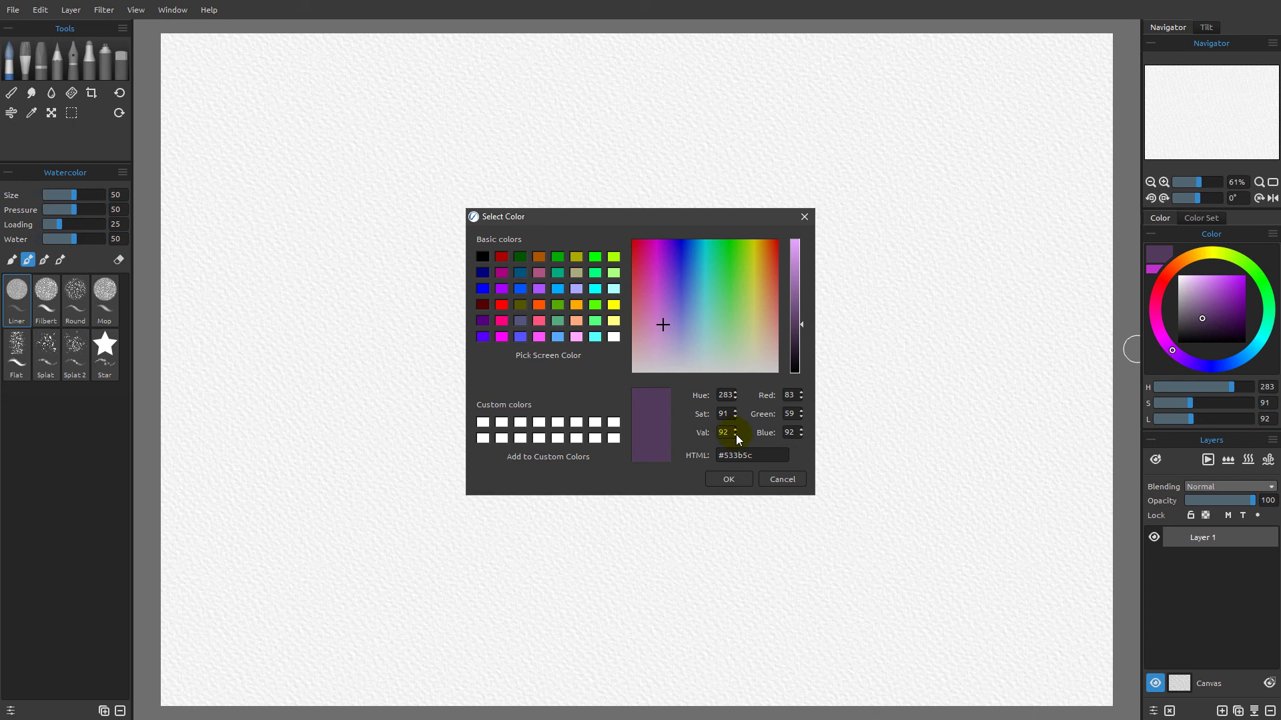
{"action": "left_click", "coordinate": [780, 479]}
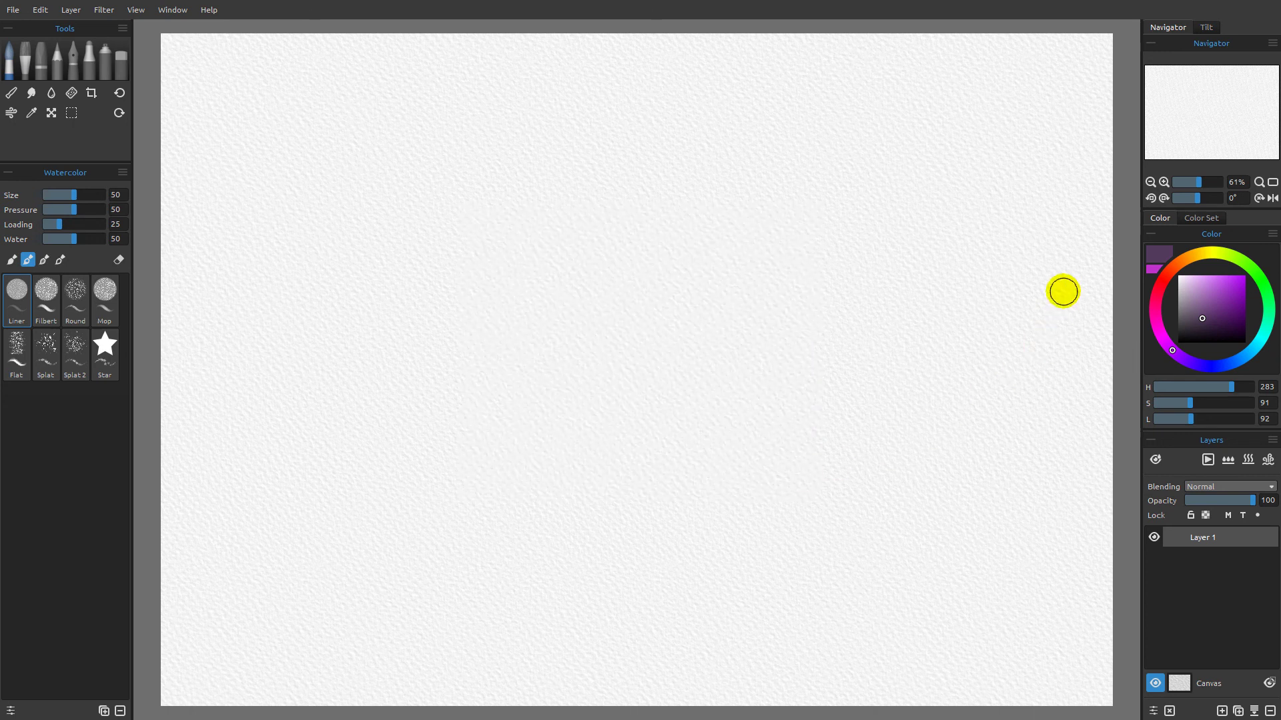